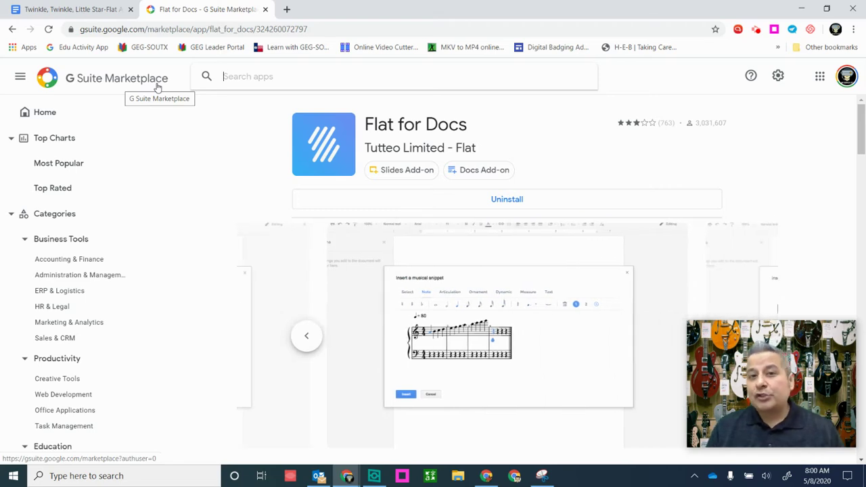
Switch to the 'Twinkle, Twinkle, Little Star' Google Docs browser tab.
left_click(95, 11)
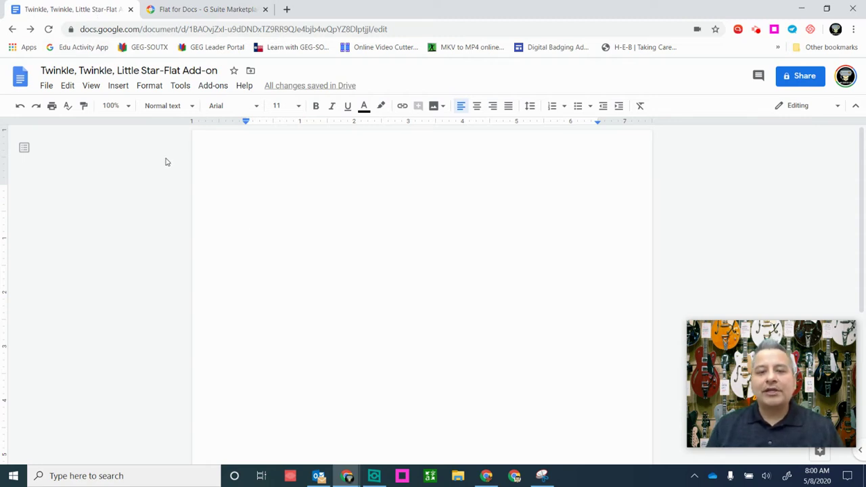
Start a Flat for Docs musical snippet using the Single staff template.
left_click(214, 86)
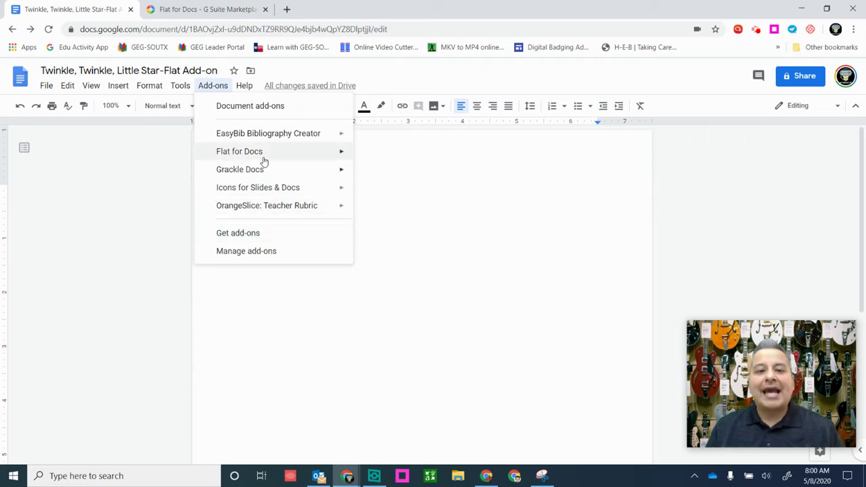
mouse_move(262, 156)
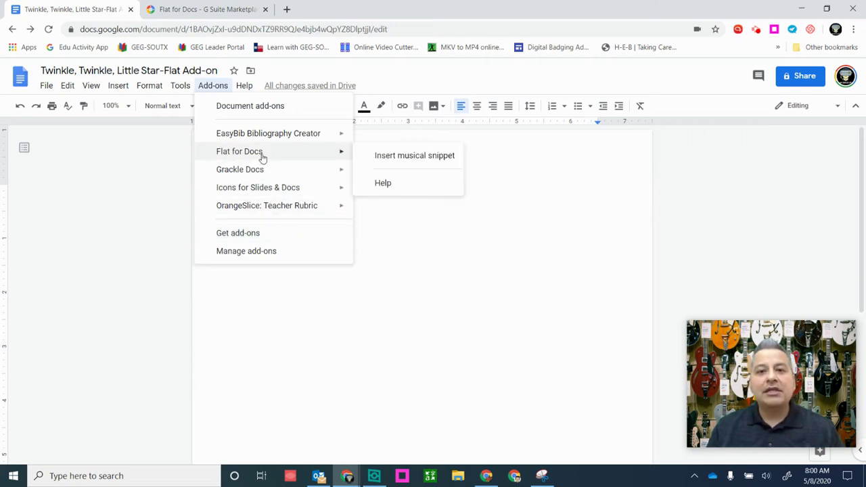
left_click(397, 160)
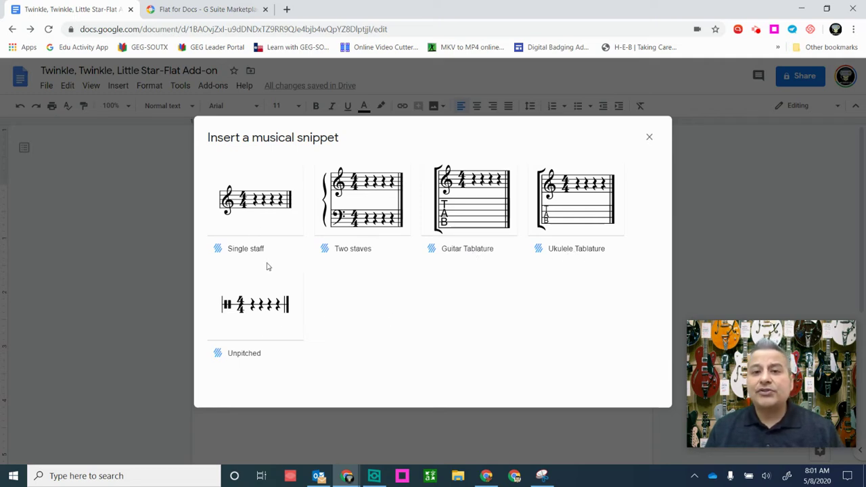
left_click(264, 205)
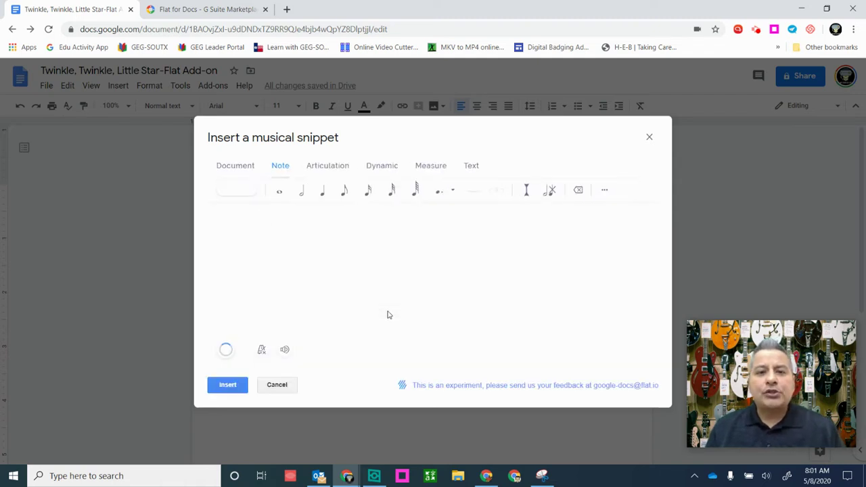
Zoom in twice on the empty single-staff measure.
left_click(309, 265)
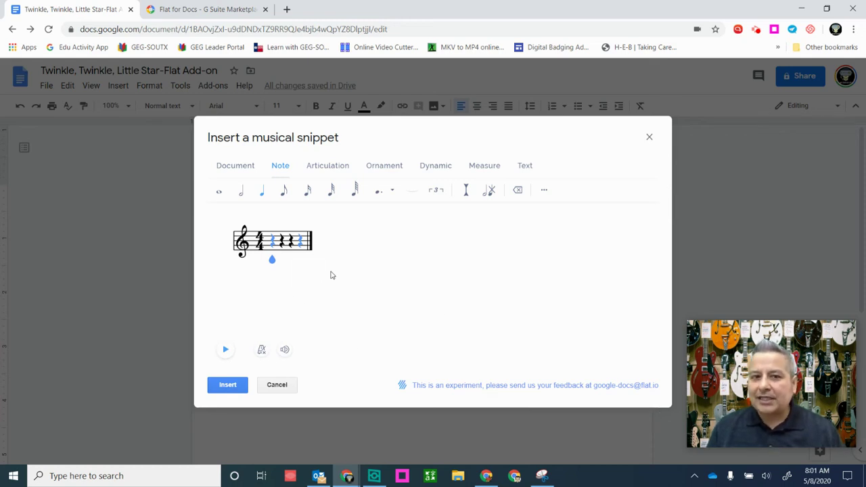
left_click(229, 166)
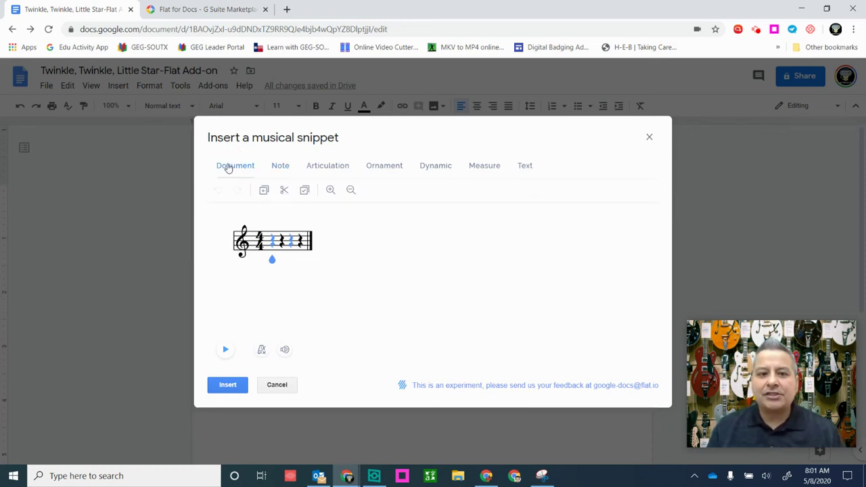
left_click(330, 191)
left_click(330, 192)
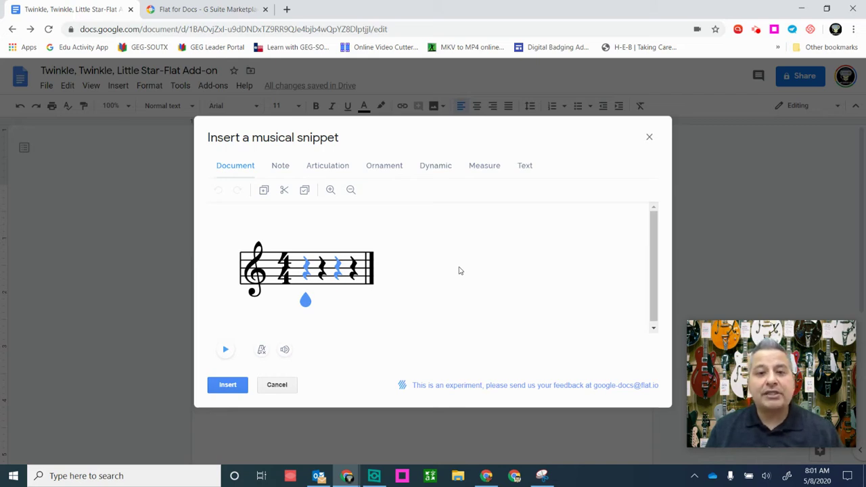
Review the Note, Articulation, Ornament, Dynamic, Measure and Text tools, ending on Note.
left_click(280, 167)
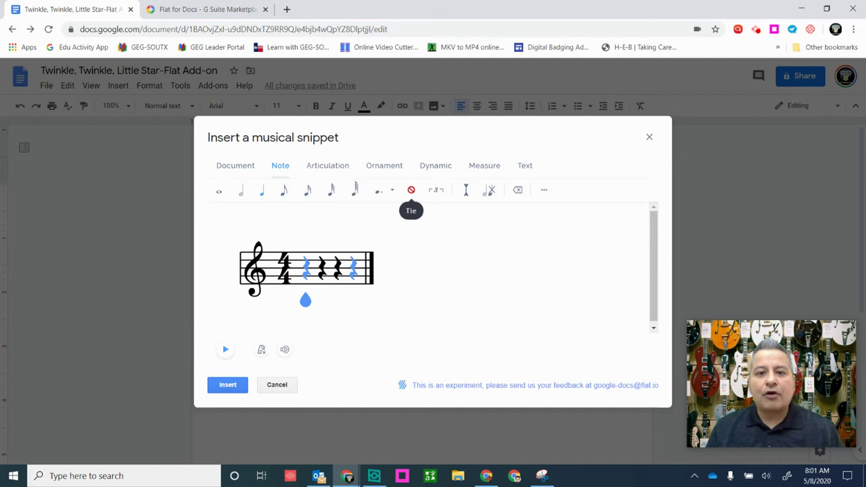
left_click(343, 168)
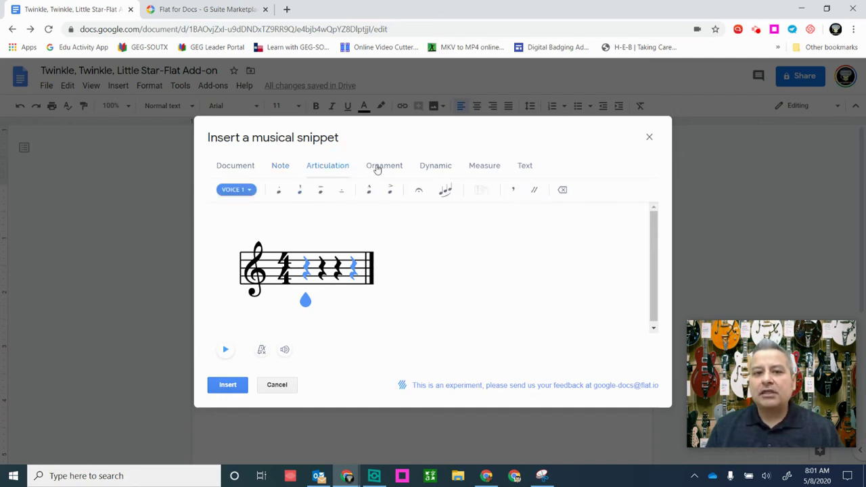
left_click(377, 170)
left_click(433, 169)
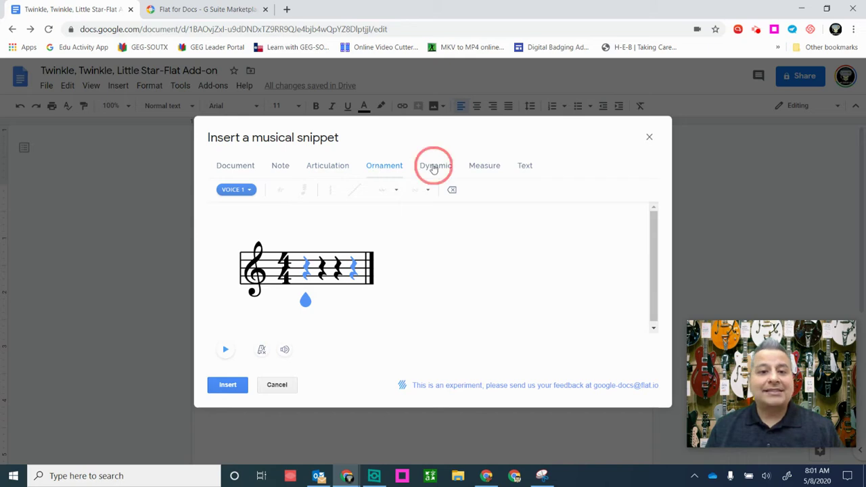
left_click(482, 168)
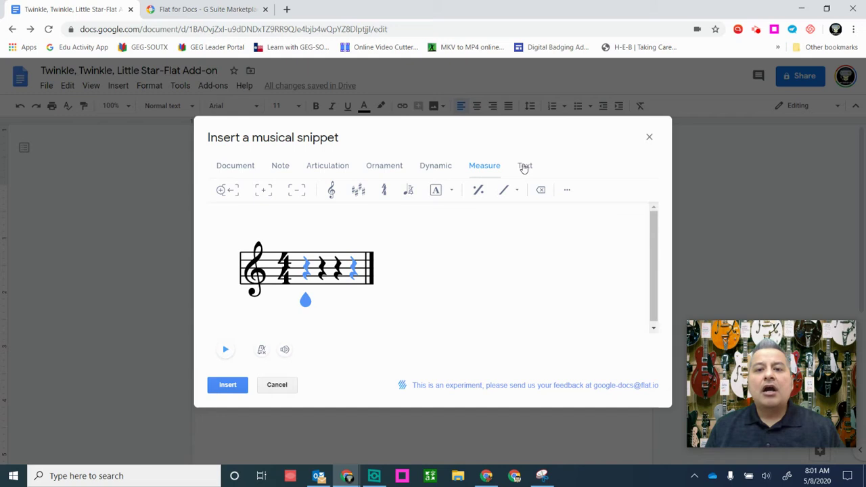
left_click(525, 167)
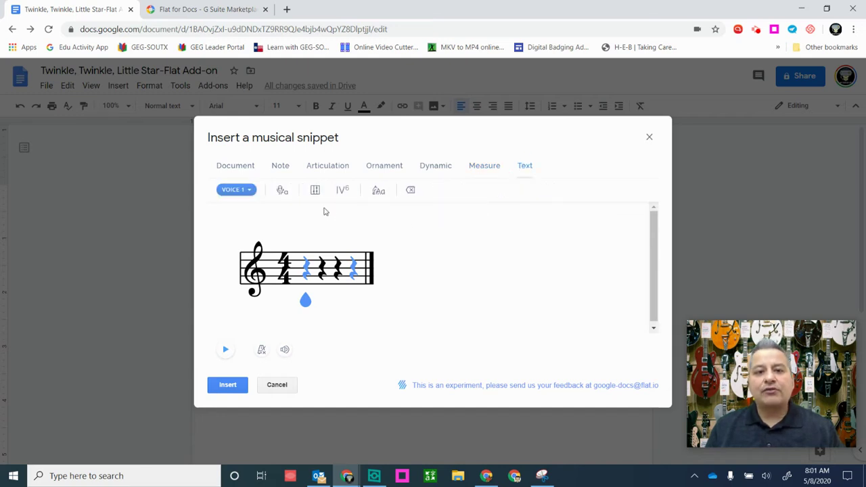
left_click(280, 169)
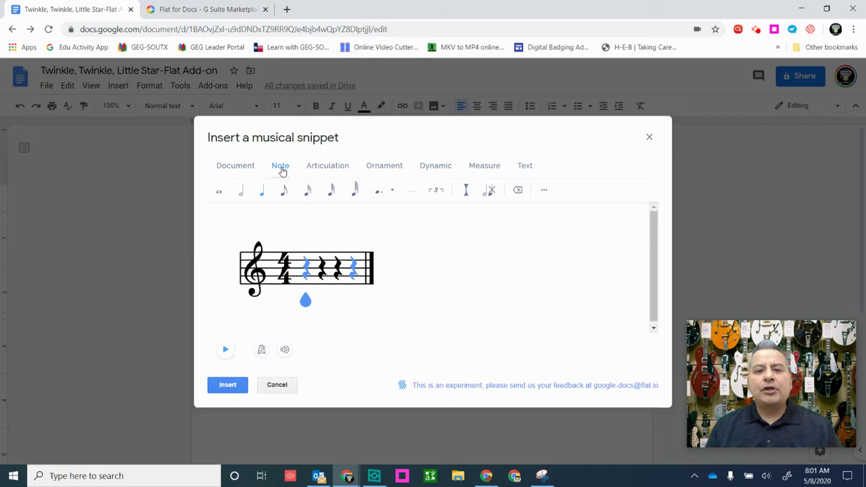
Enter quarter notes C C G G to fill the first measure.
left_click(261, 192)
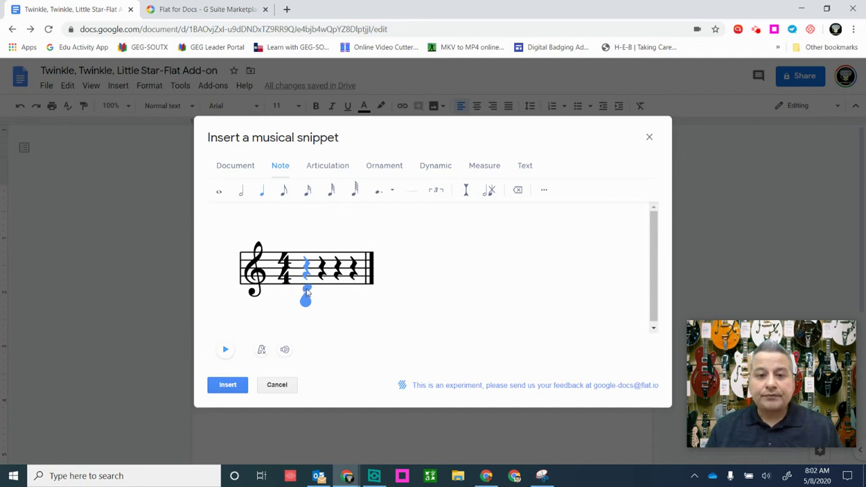
left_click(306, 293)
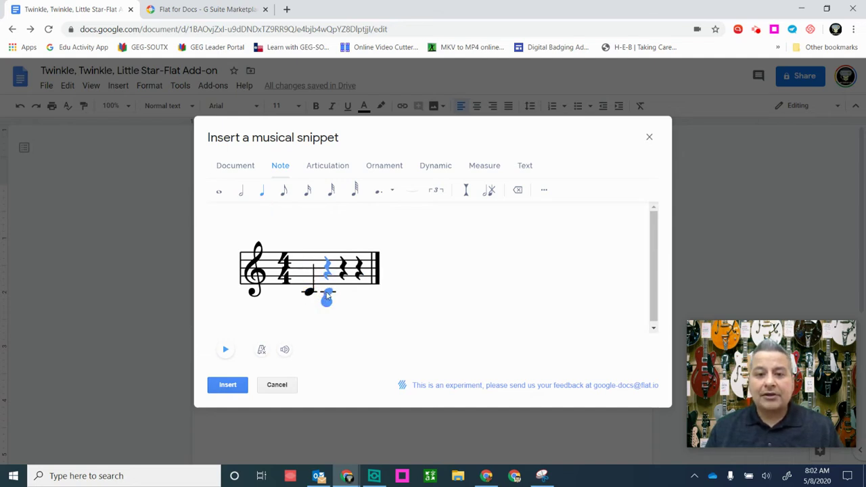
left_click(328, 295)
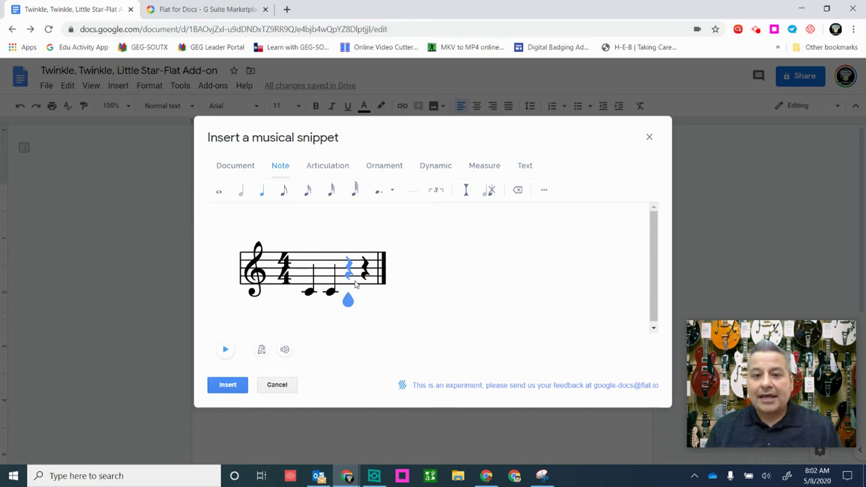
left_click(349, 276)
left_click(364, 276)
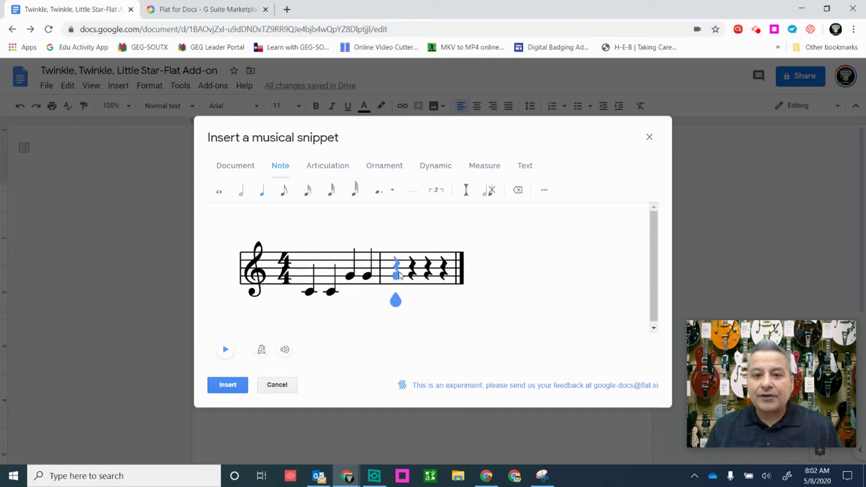
Fill measure two with quarter notes A A and a half note G, replacing a misplaced note.
left_click(398, 270)
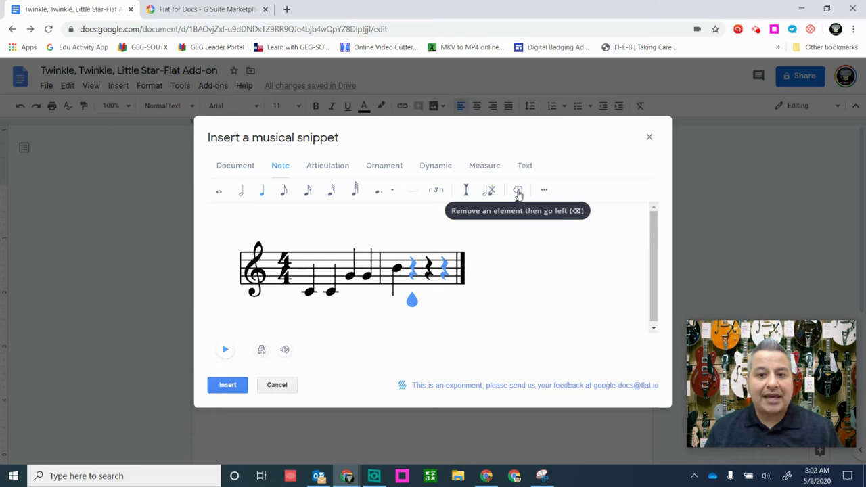
left_click(518, 193)
left_click(518, 193)
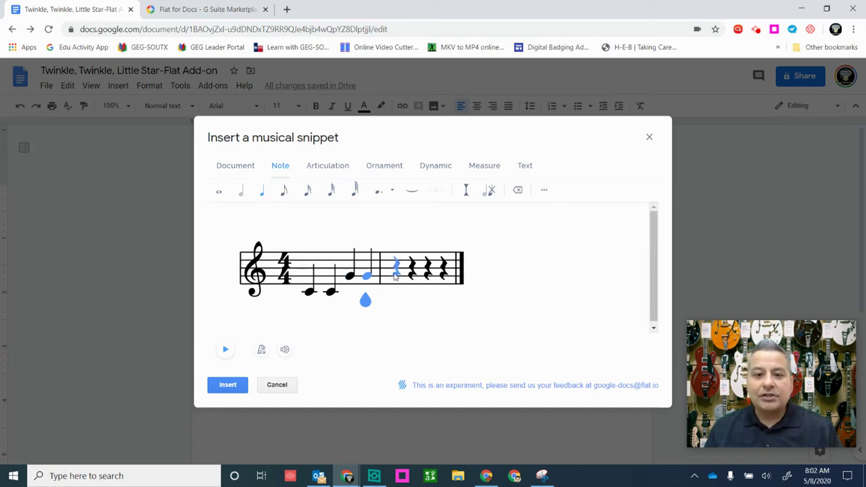
left_click(396, 273)
left_click(411, 274)
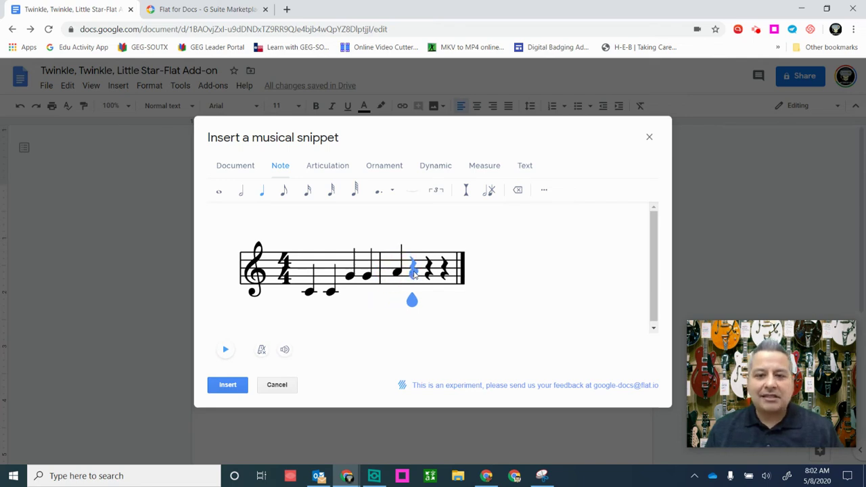
left_click(414, 273)
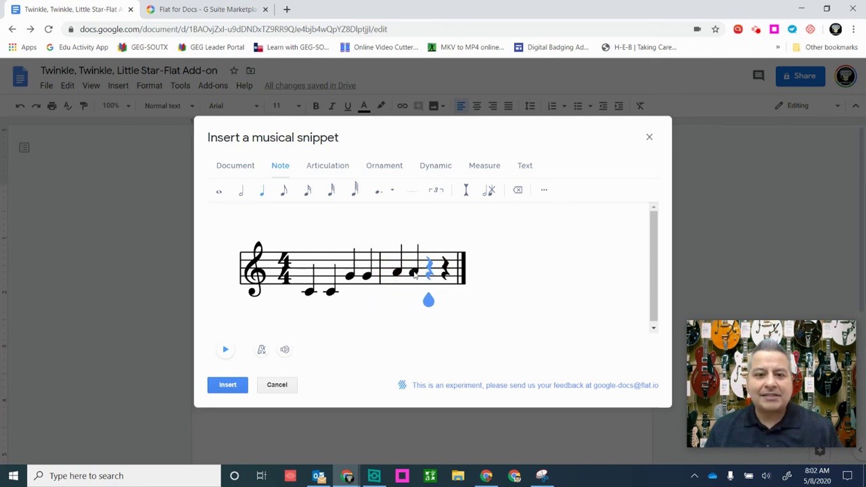
left_click(240, 190)
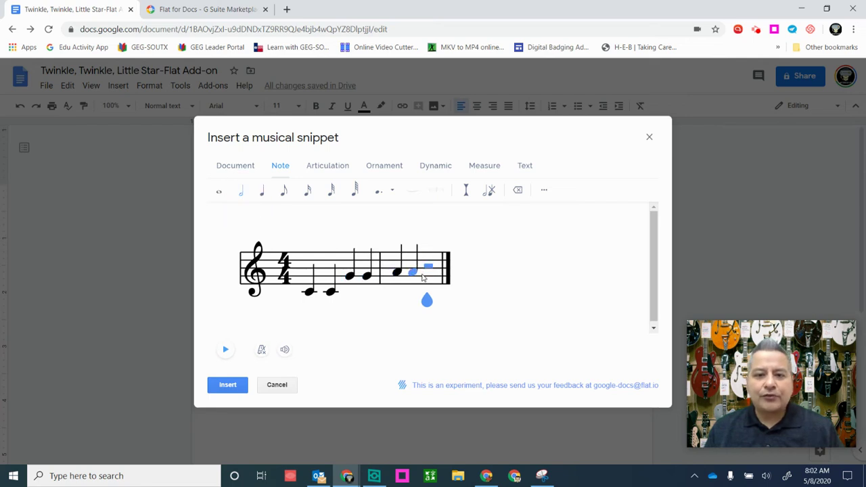
left_click(426, 276)
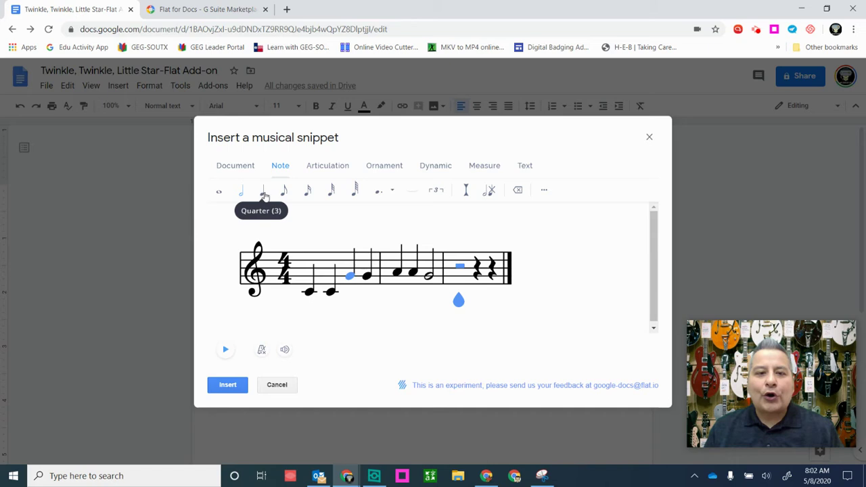
Add quarter notes F F E E, then D D and a half-note C.
left_click(263, 192)
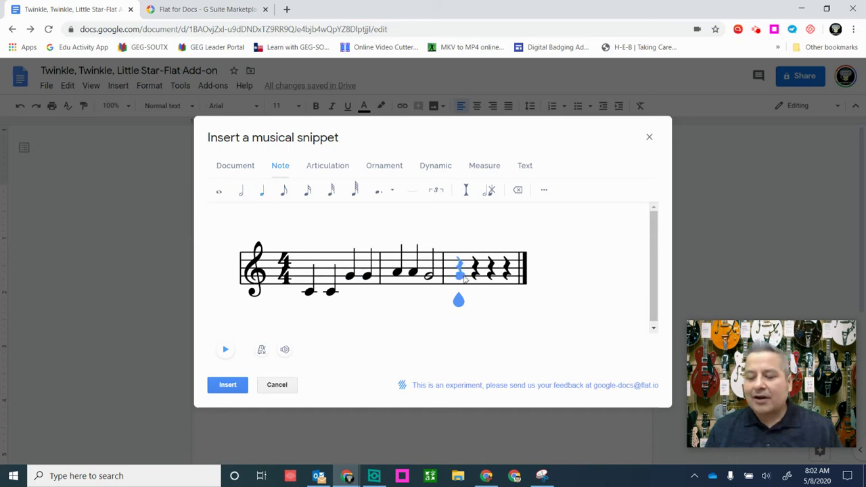
left_click(463, 278)
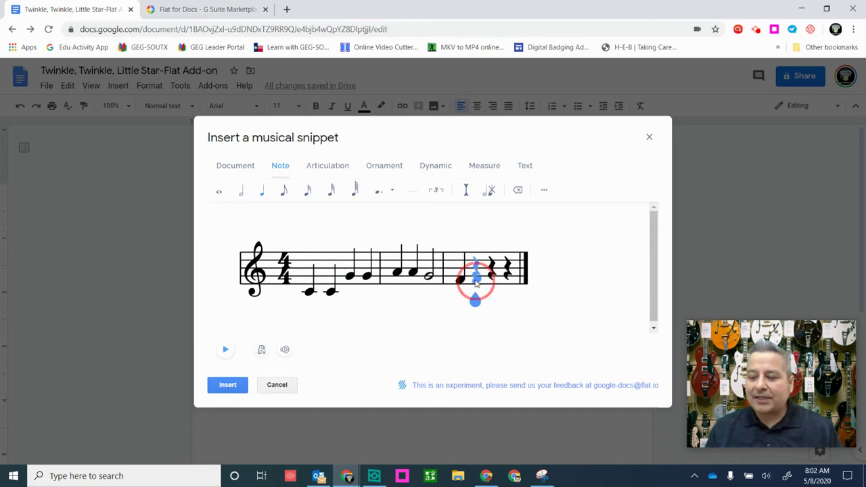
left_click(476, 283)
left_click(491, 285)
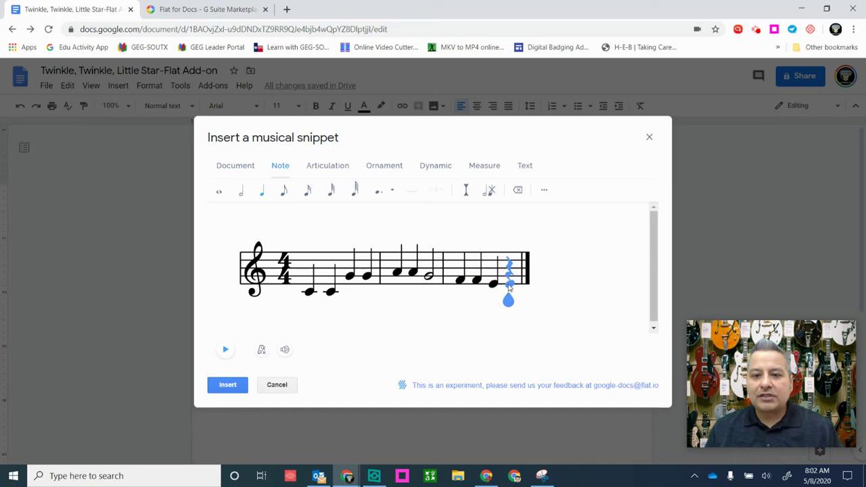
left_click(509, 287)
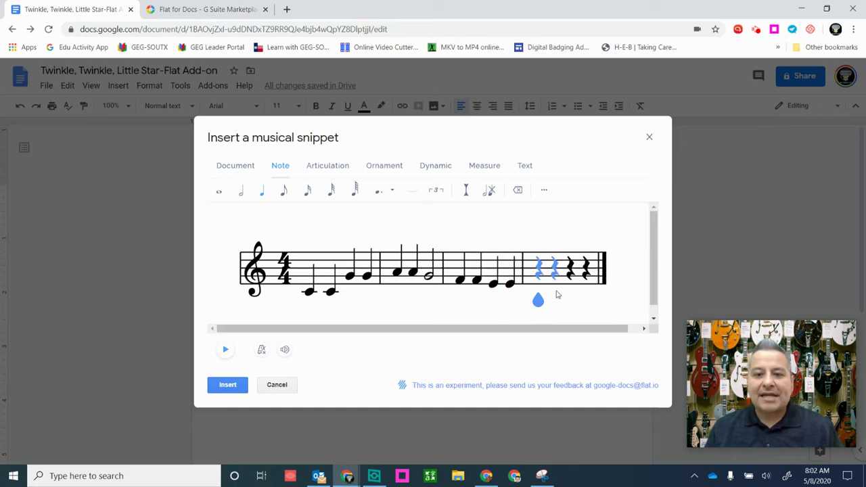
left_click(539, 291)
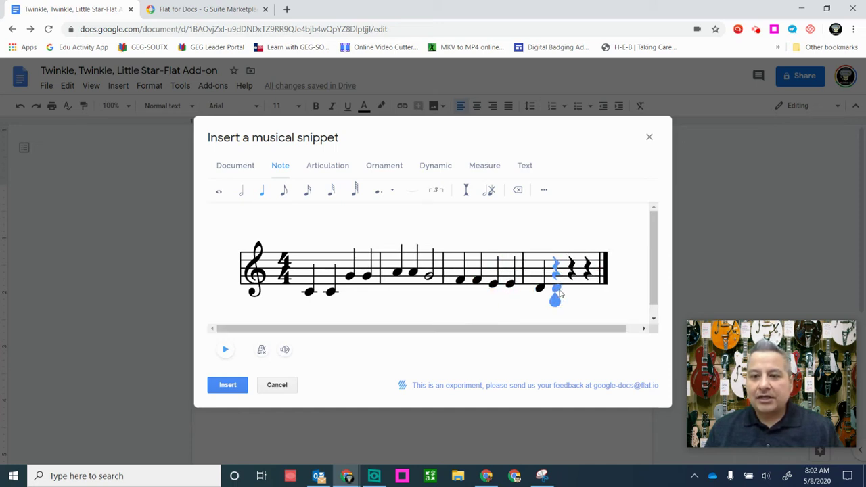
left_click(556, 290)
left_click(240, 196)
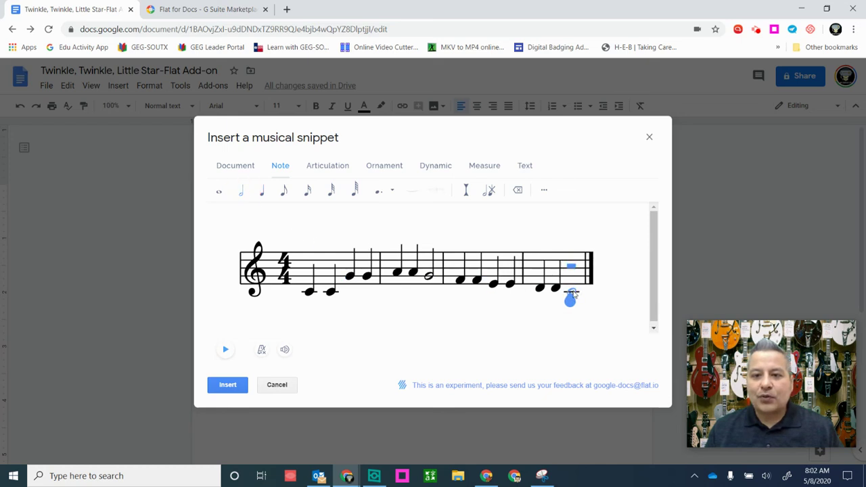
left_click(572, 292)
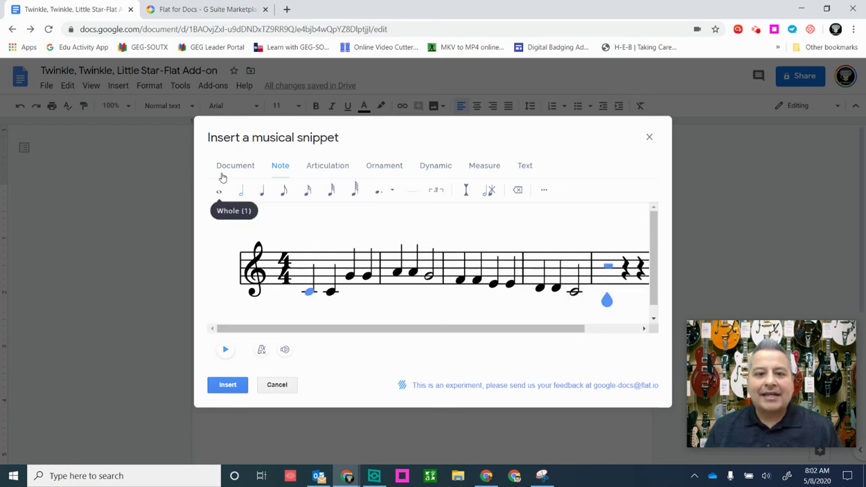
left_click(232, 167)
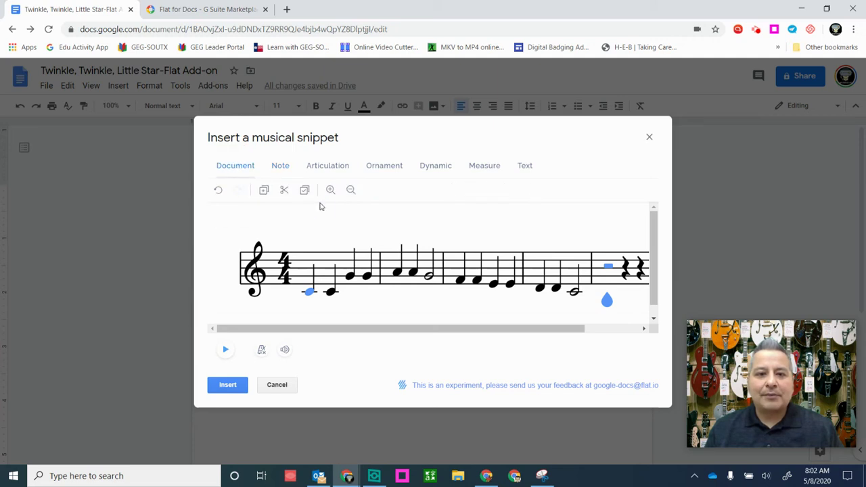
Zoom out to fit the whole score and play the melody back from the start.
left_click(350, 190)
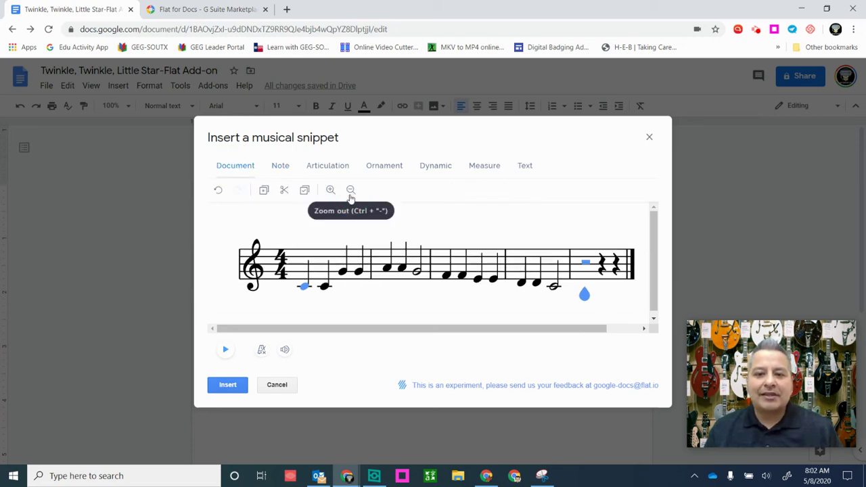
left_click(359, 271)
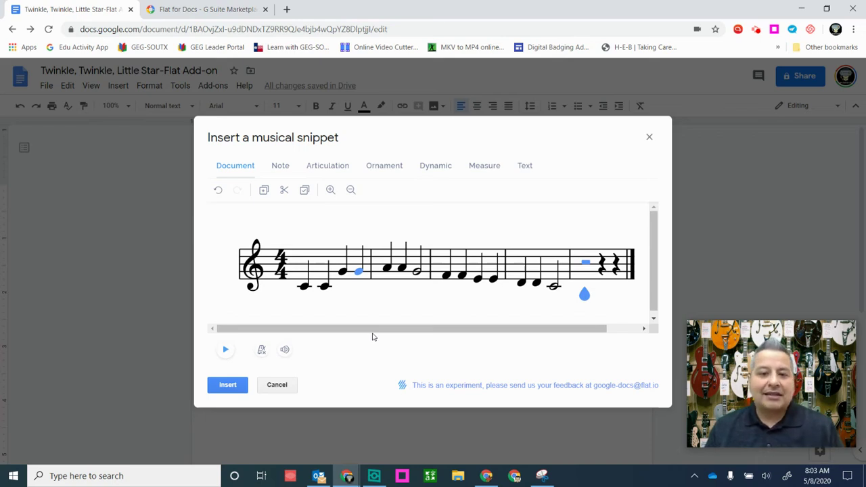
left_click(226, 352)
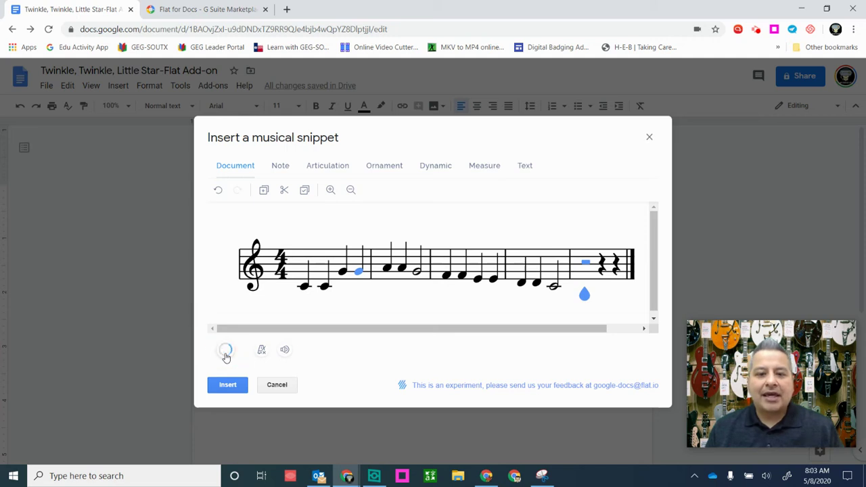
left_click(262, 352)
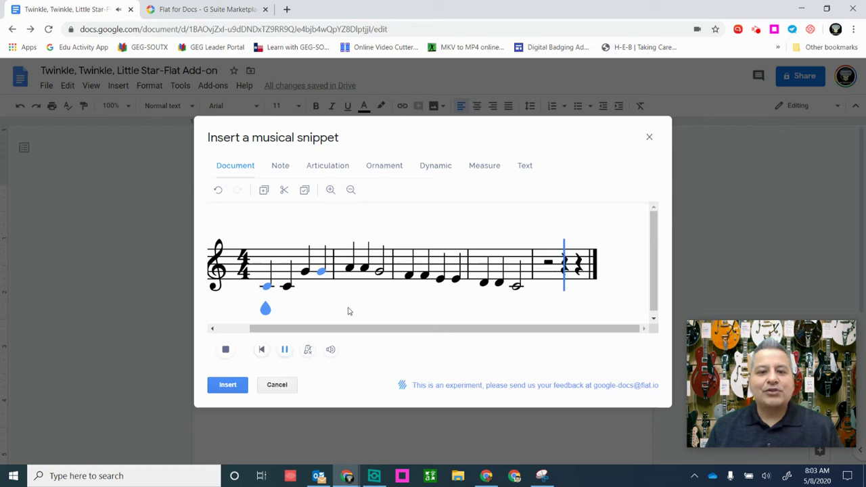
scroll(349, 311, "down", 1)
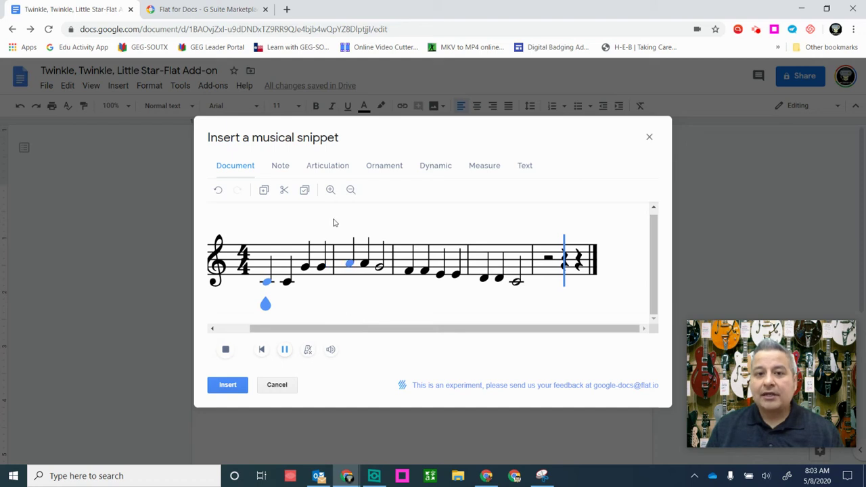
left_click(327, 166)
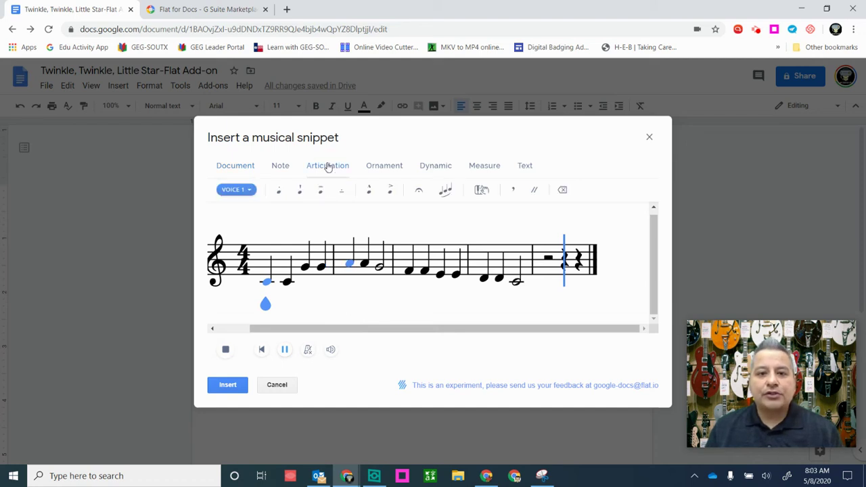
Add a shortened crescendo under the opening notes and a pp under the final half-note C.
left_click(379, 169)
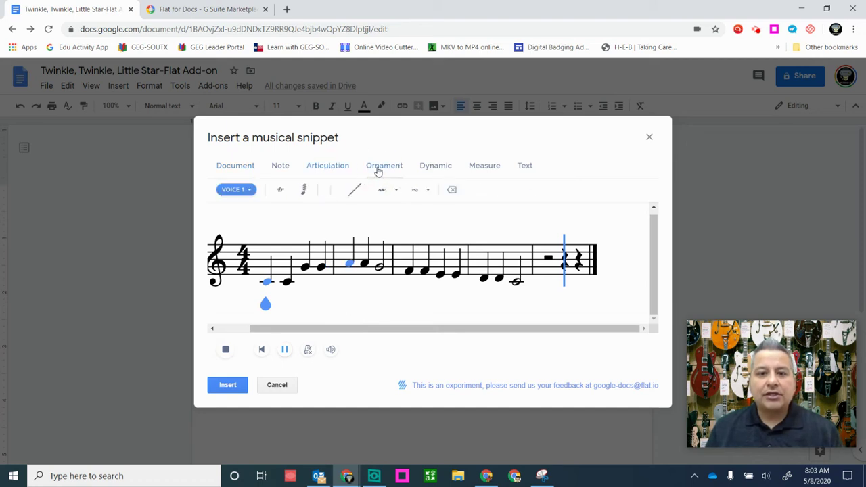
left_click(425, 174)
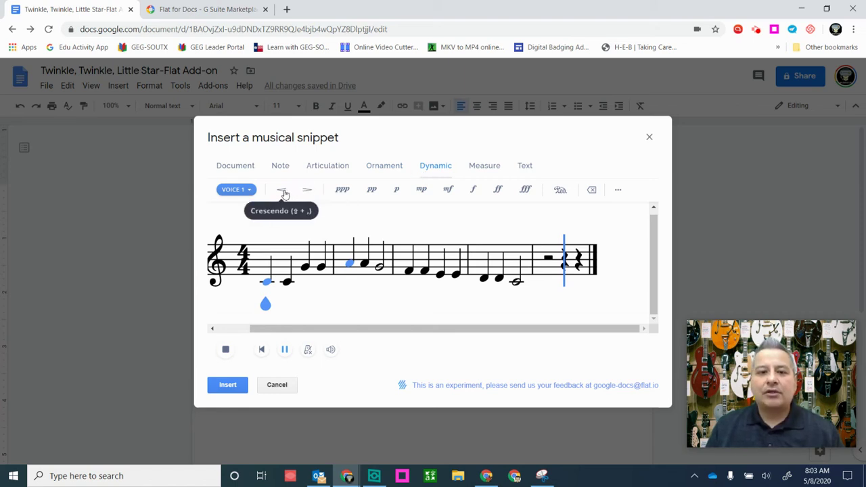
left_click(282, 194)
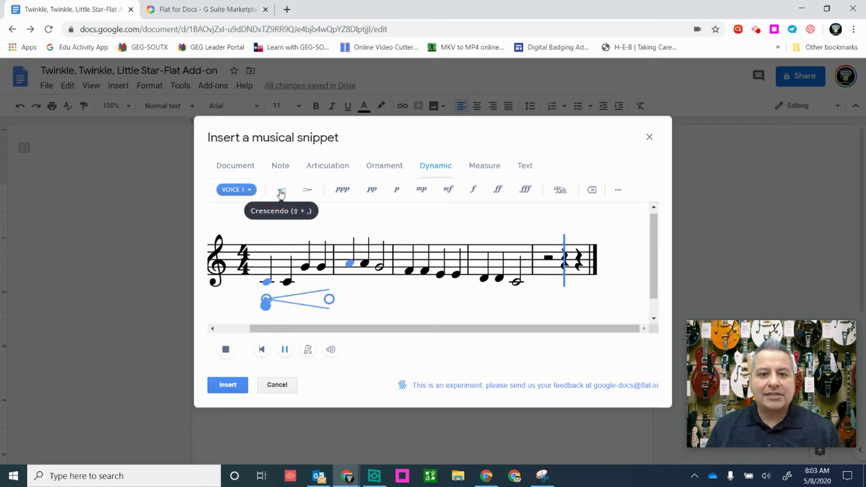
left_click(302, 295)
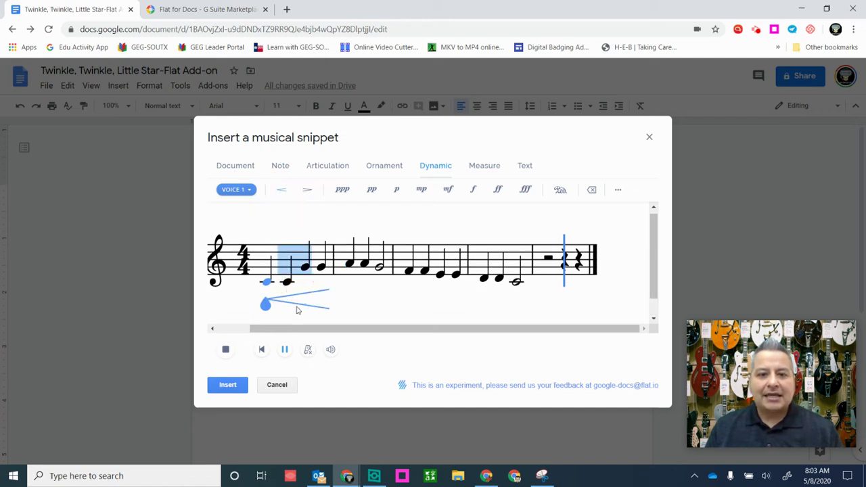
left_click_drag(329, 305, 296, 305)
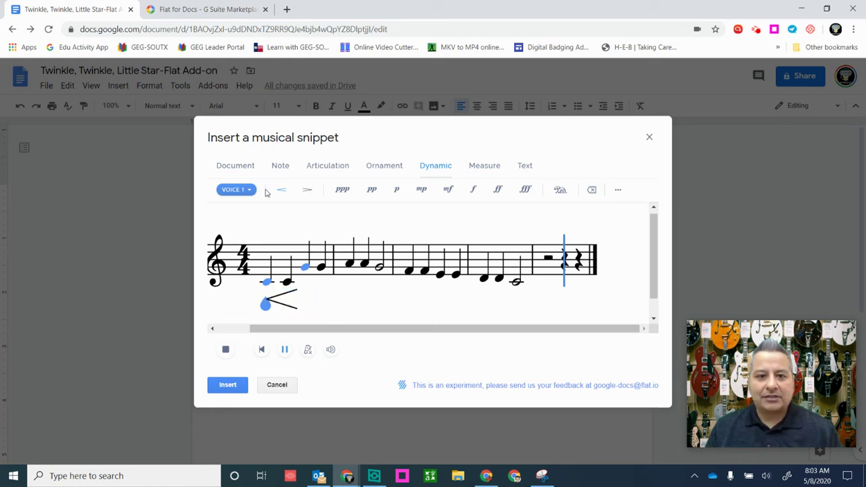
left_click(372, 190)
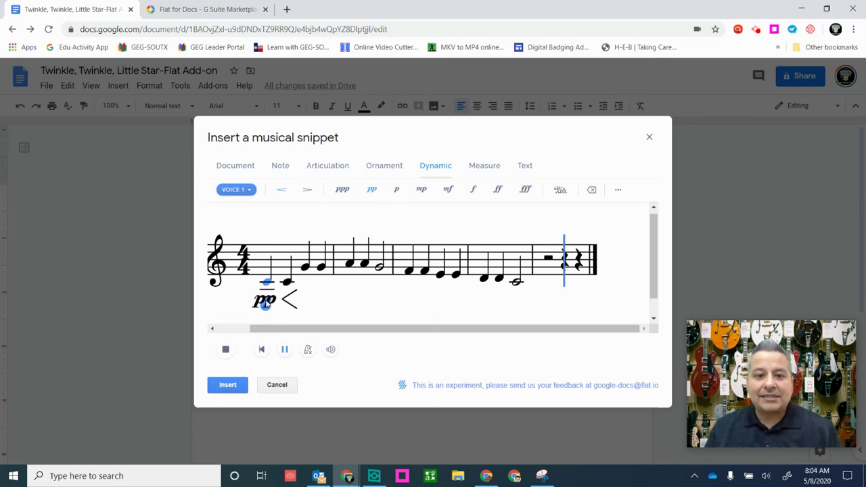
left_click_drag(265, 304, 504, 322)
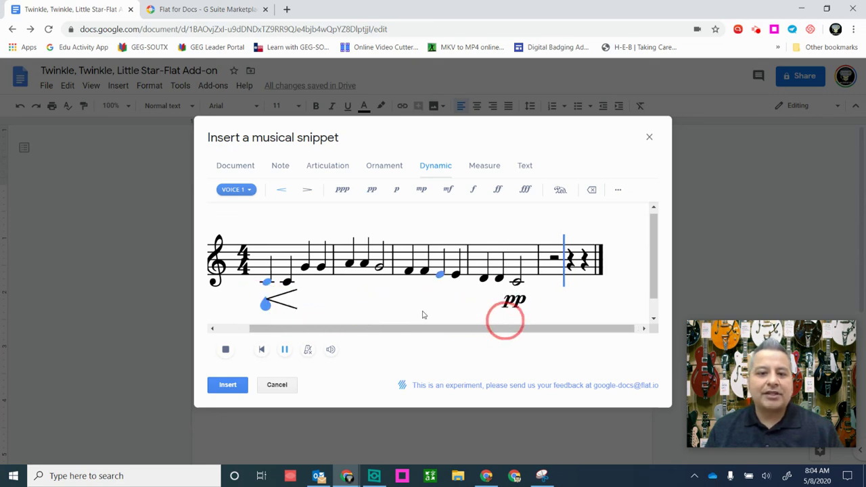
Insert the snippet, widen the music image slightly, and set it to Break text.
left_click(229, 384)
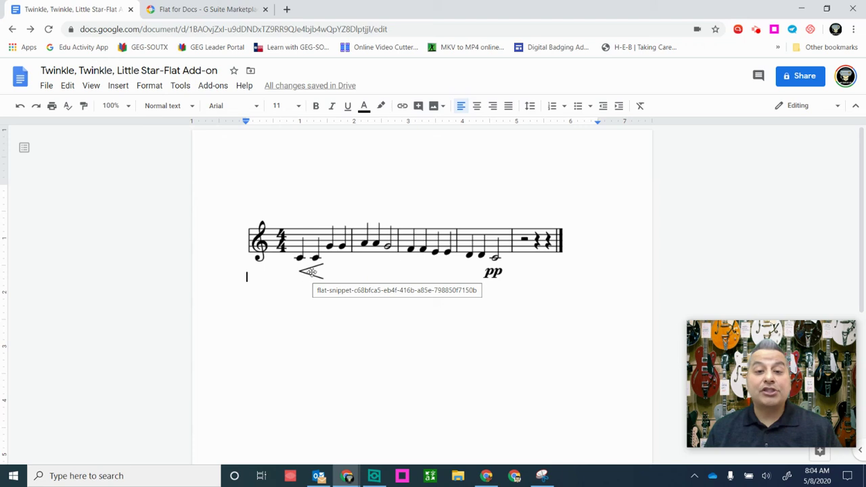
left_click(476, 253)
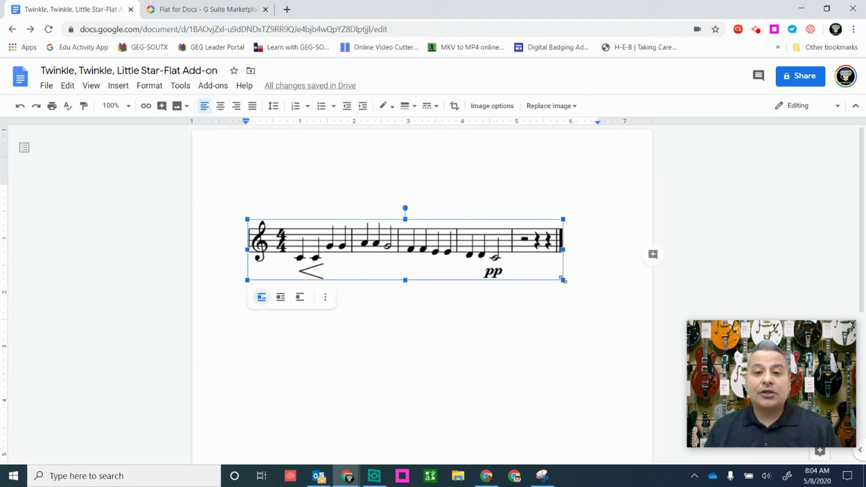
left_click_drag(561, 280, 581, 301)
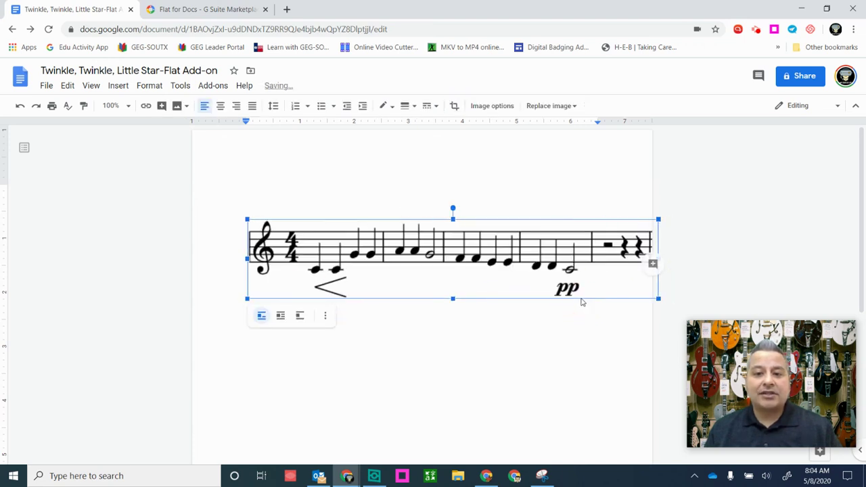
left_click_drag(641, 291, 613, 289)
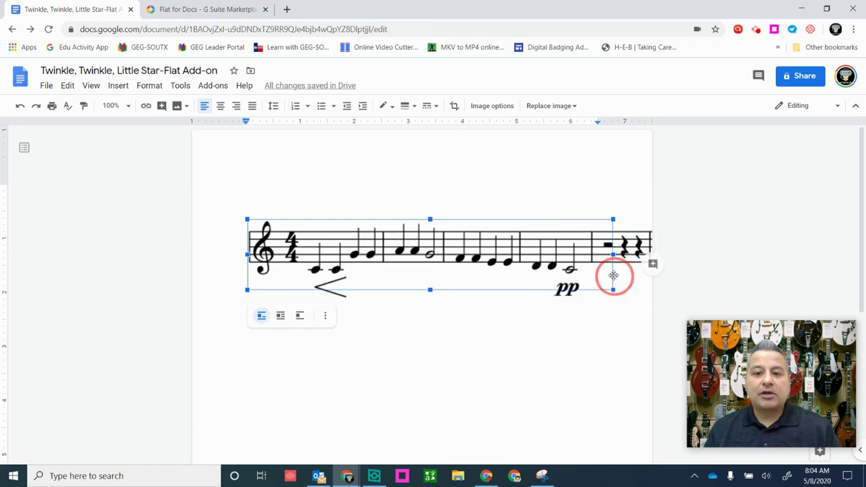
left_click(280, 307)
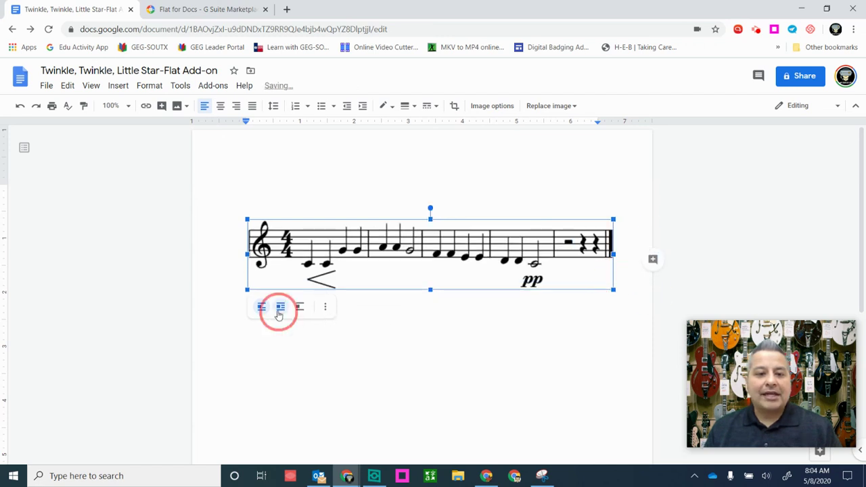